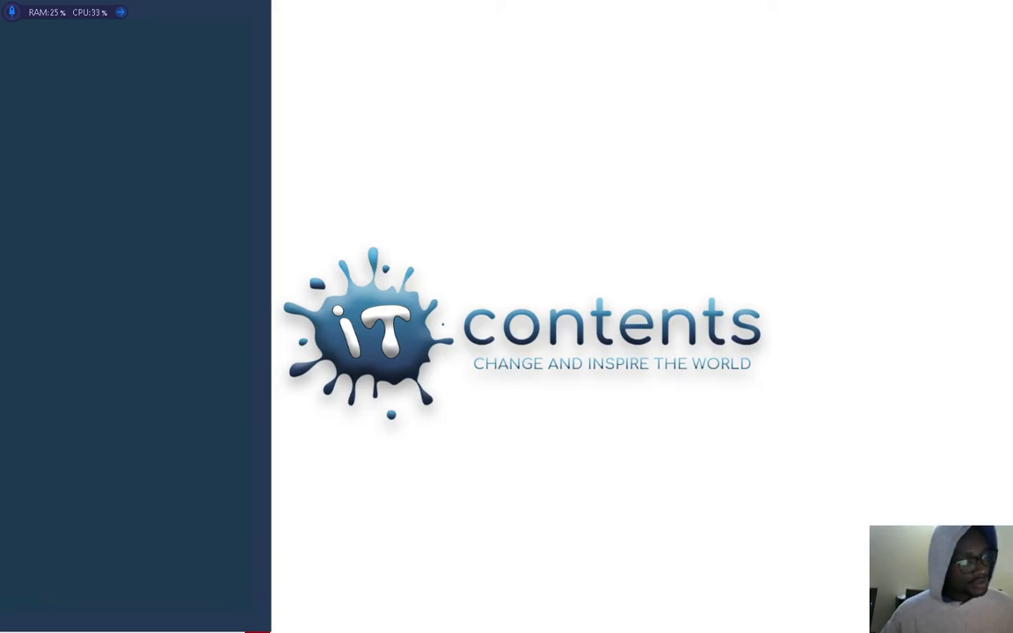
Search Windows for "PAR" and open the "Create and format hard disk partitions" tool
key(super)
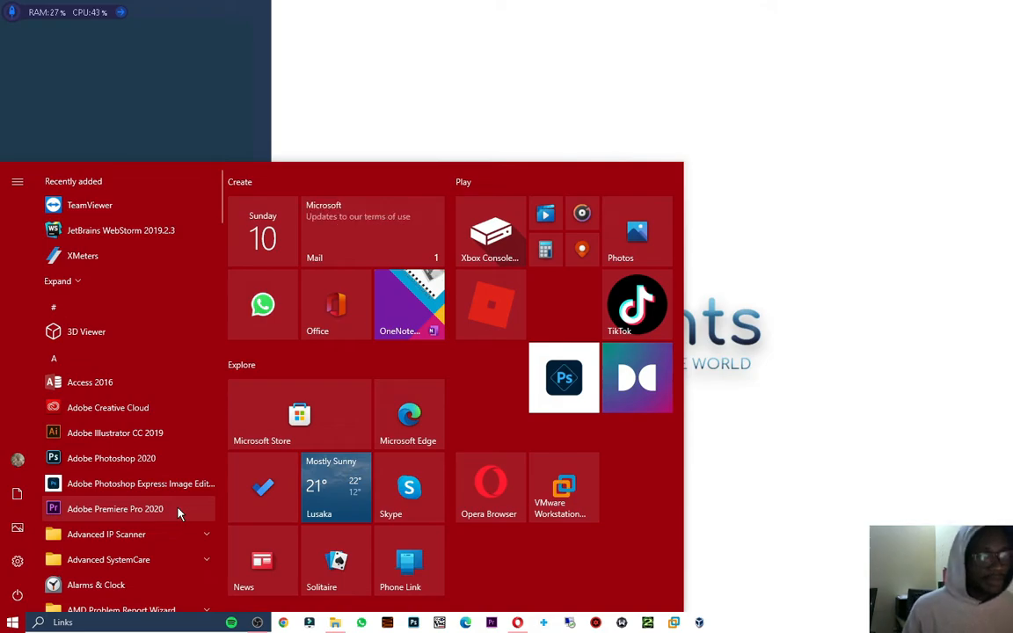
text(PART)
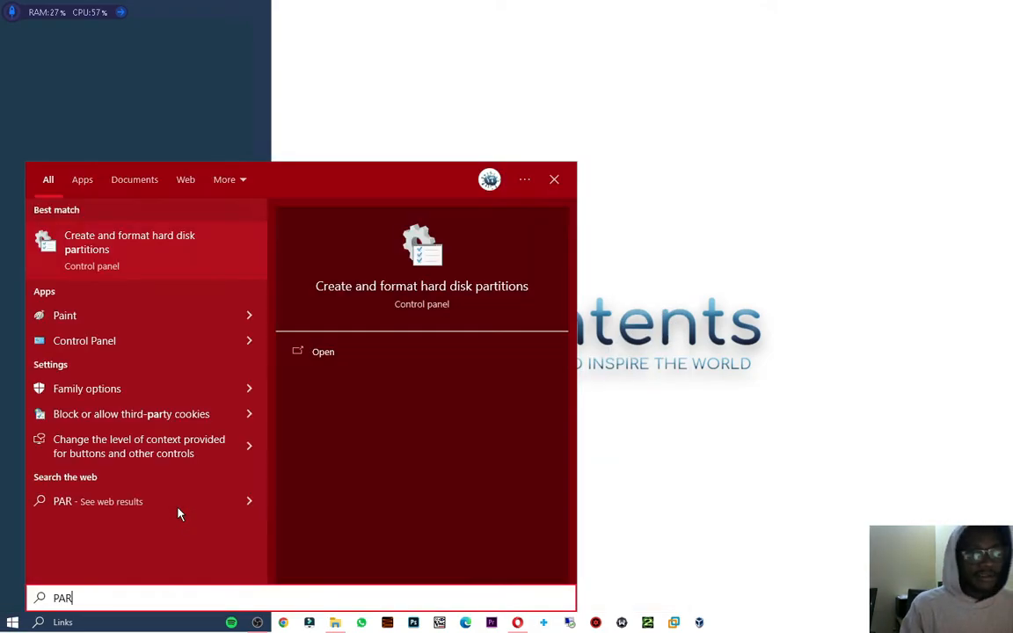
click(146, 251)
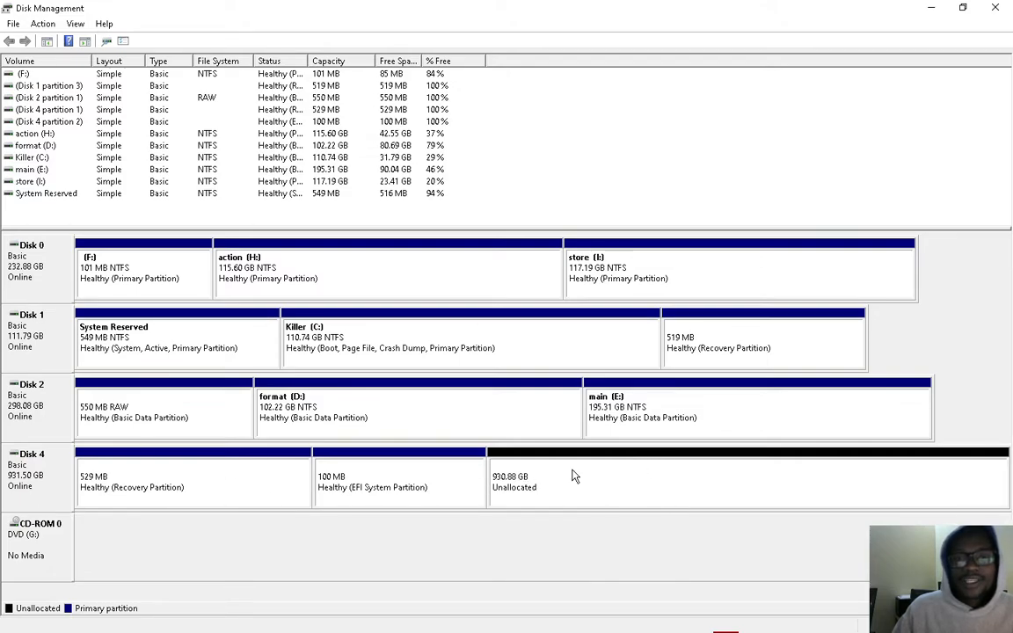
Start a new simple volume in Disk 4's unallocated space and set its size to 53222 MB
click(627, 482)
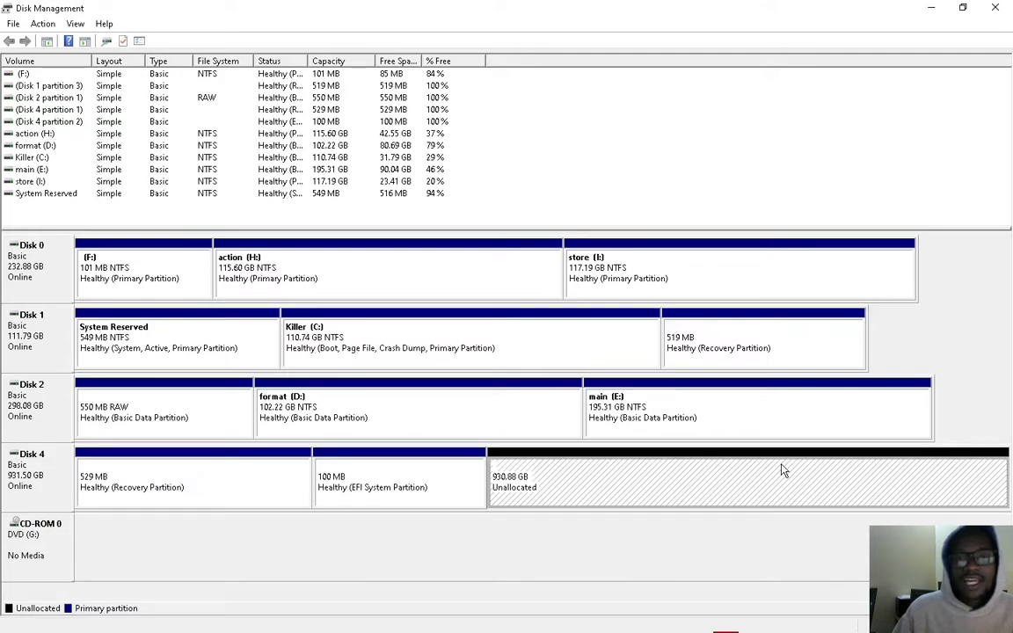
right_click(649, 478)
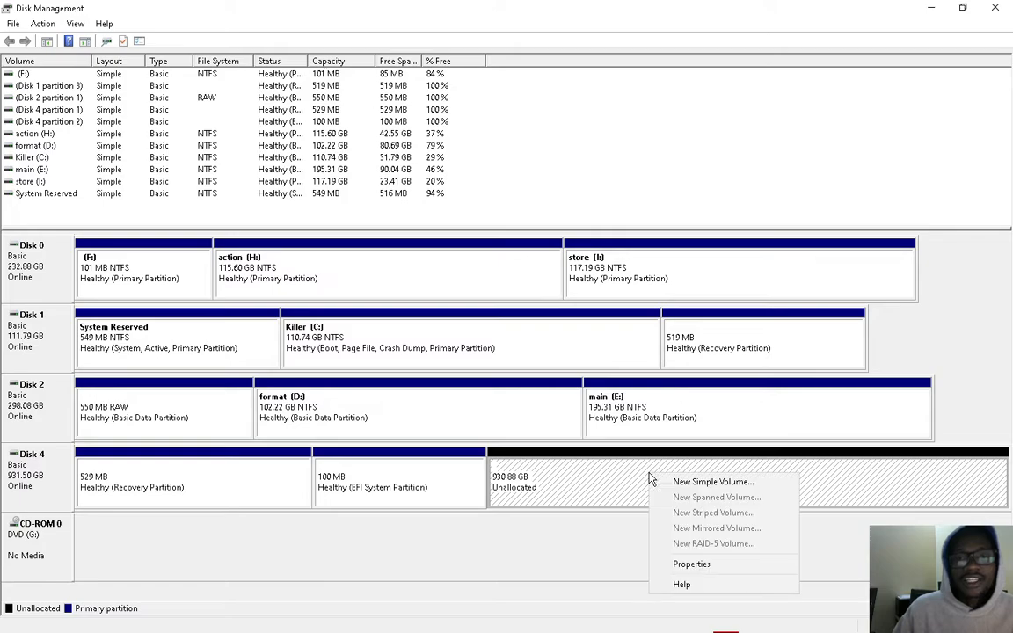
click(723, 484)
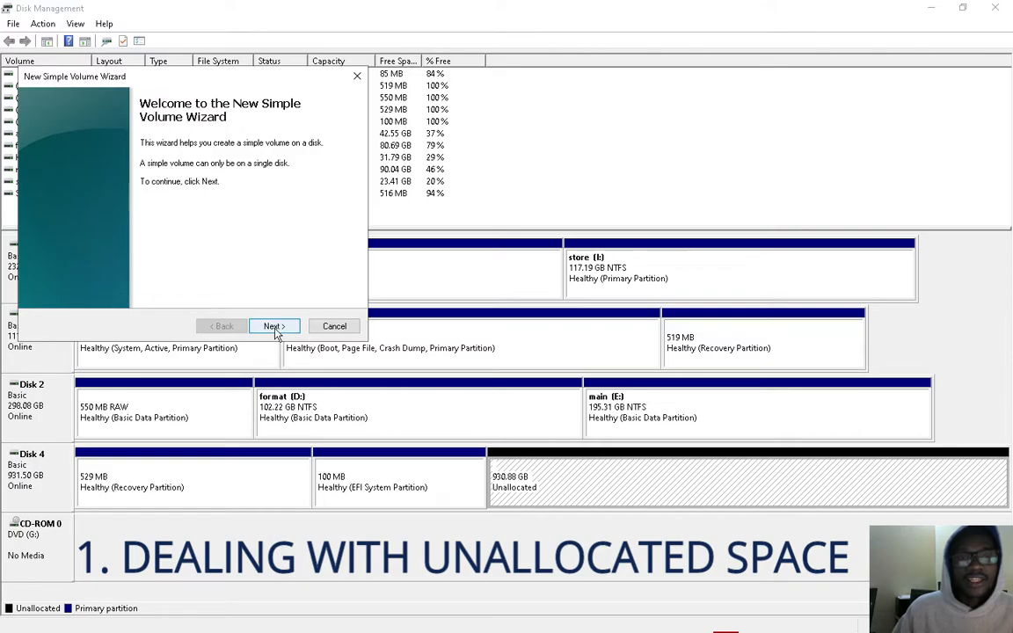
drag(190, 82, 529, 186)
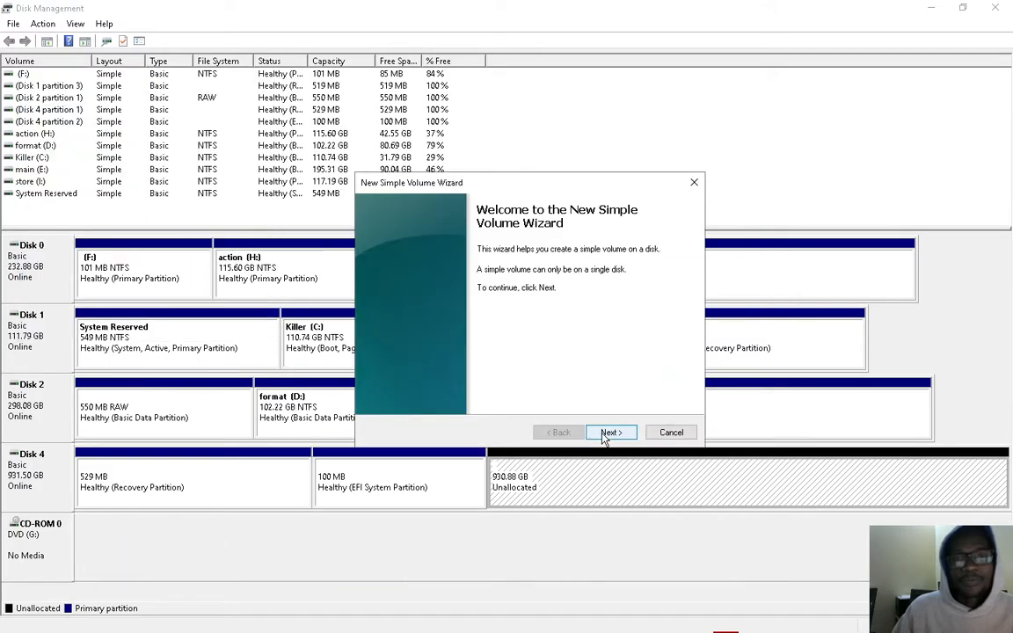
click(610, 432)
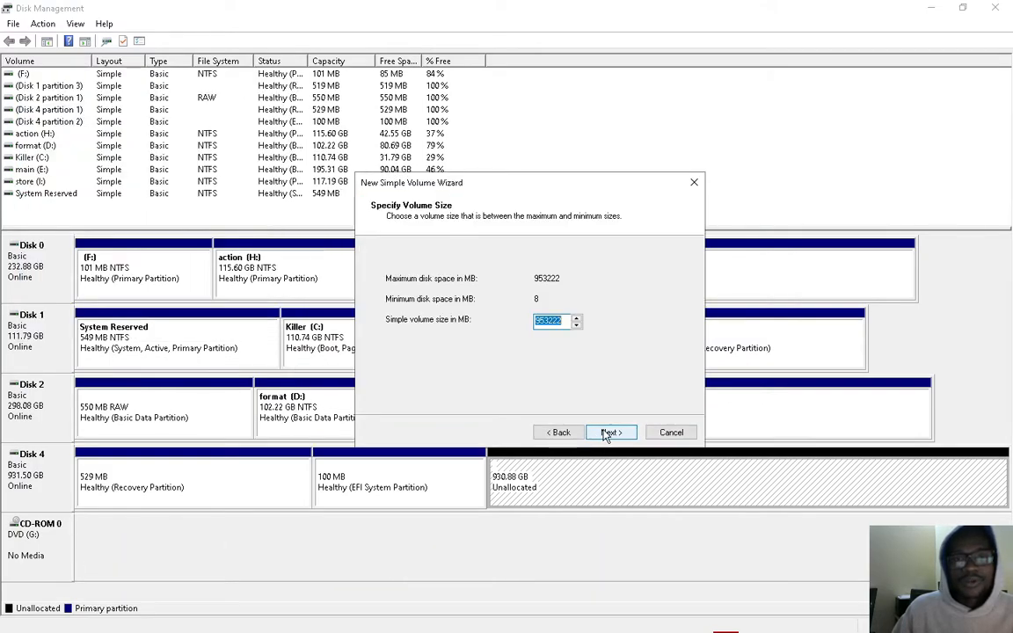
click(541, 320)
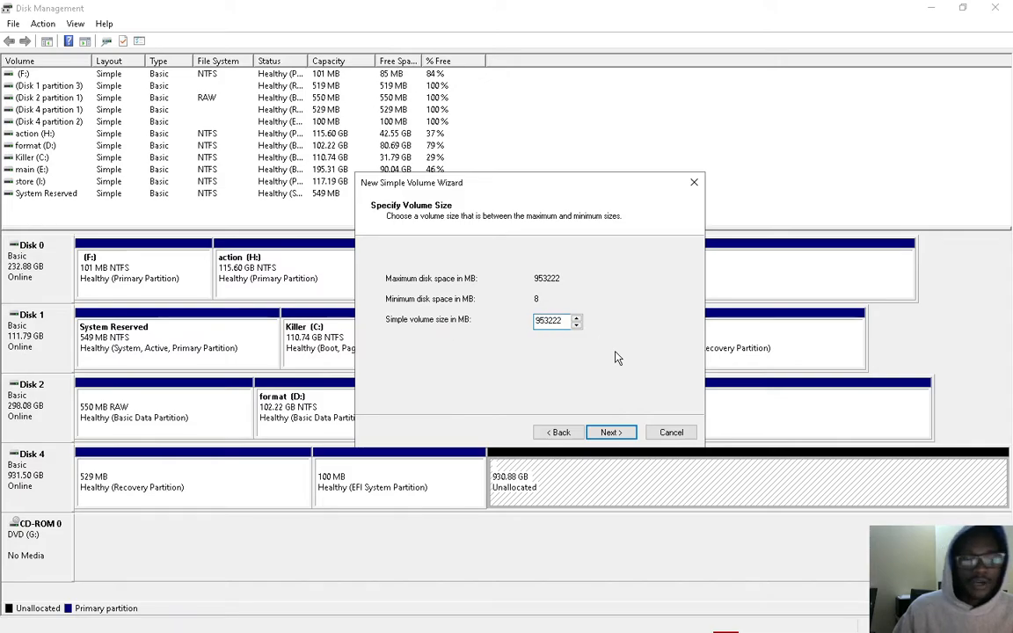
key(BackSpace)
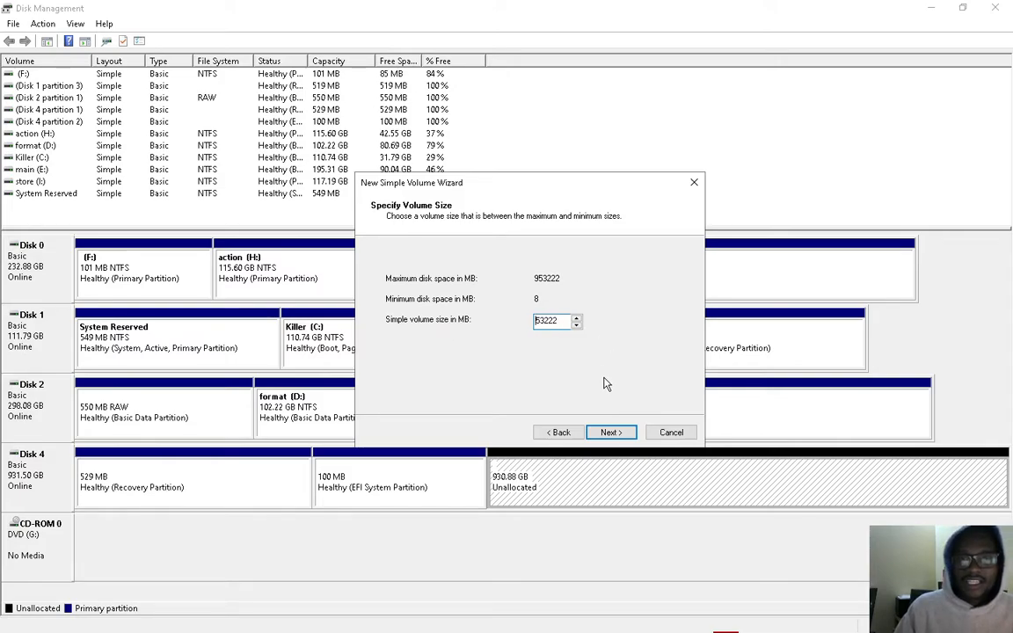
click(607, 433)
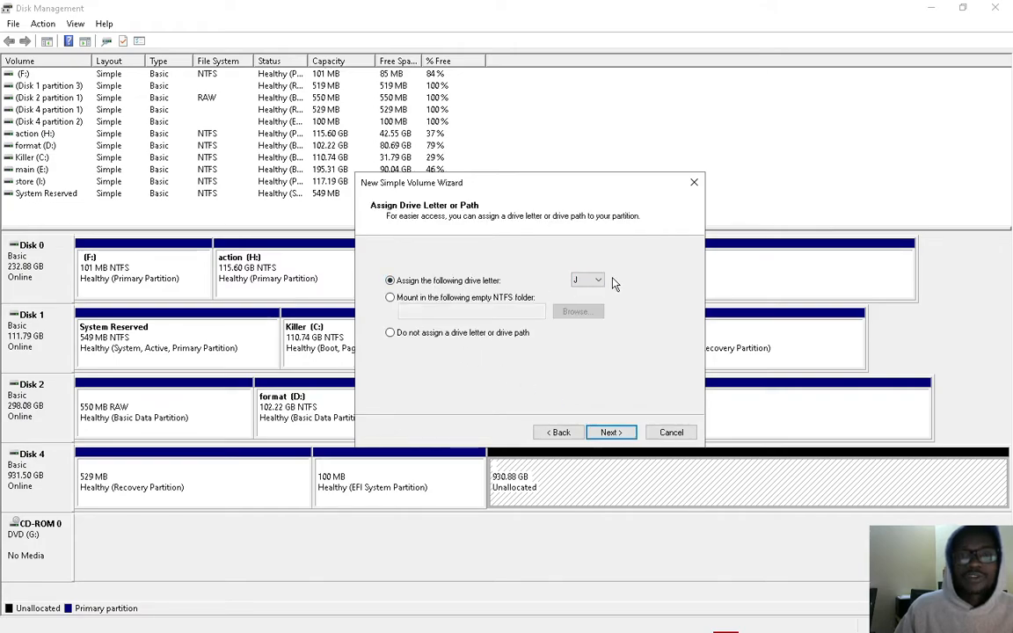
Create the volume with drive letter J, NTFS quick format and the label SYSTEMS, and put away its folder window
click(610, 433)
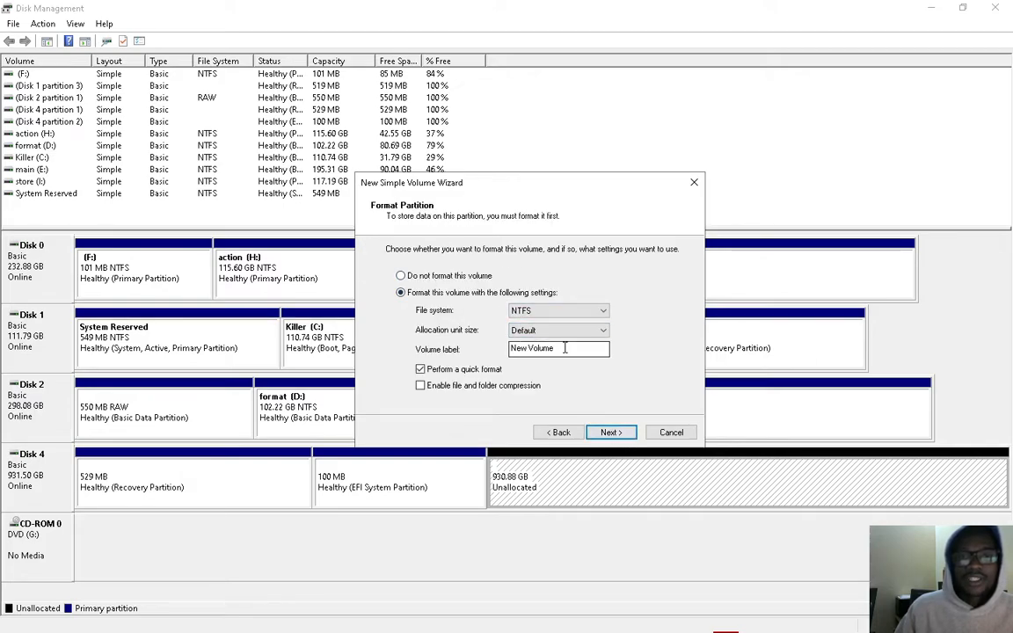
drag(554, 349, 500, 350)
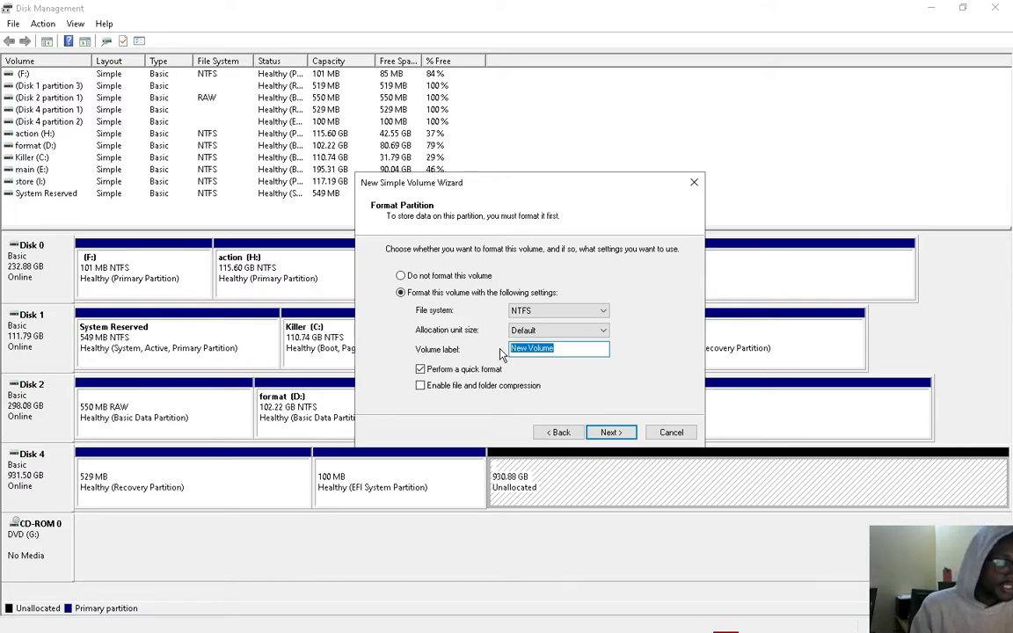
text(SYSTEMS)
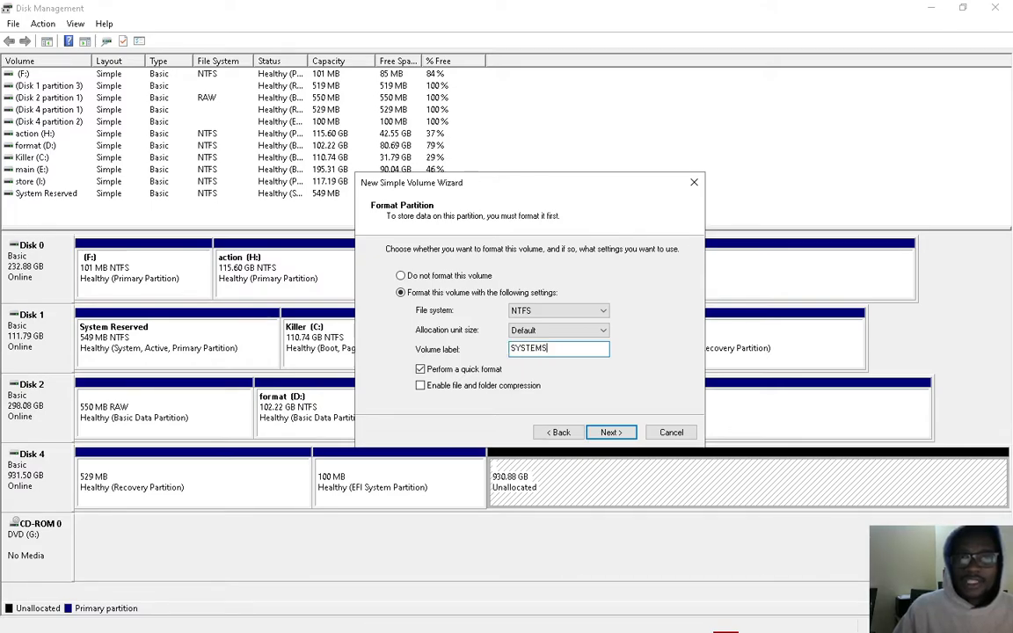
click(632, 434)
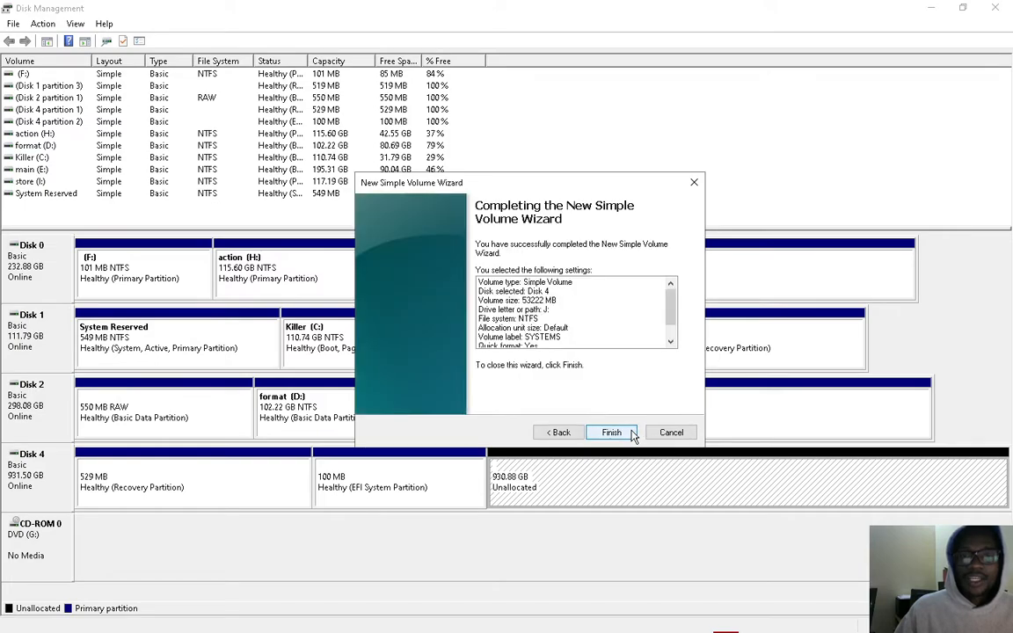
click(632, 434)
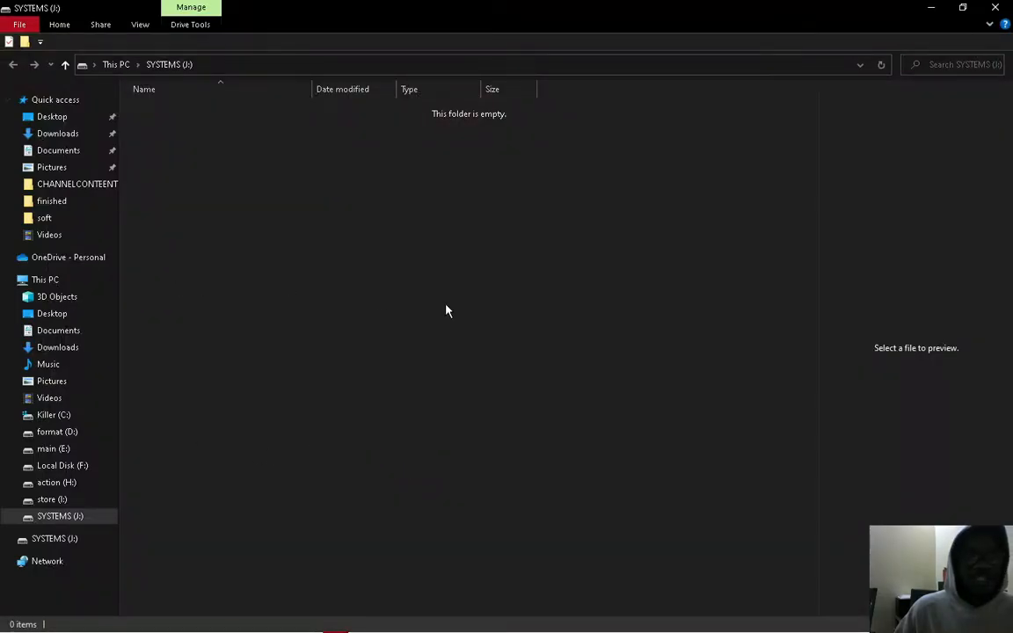
click(929, 7)
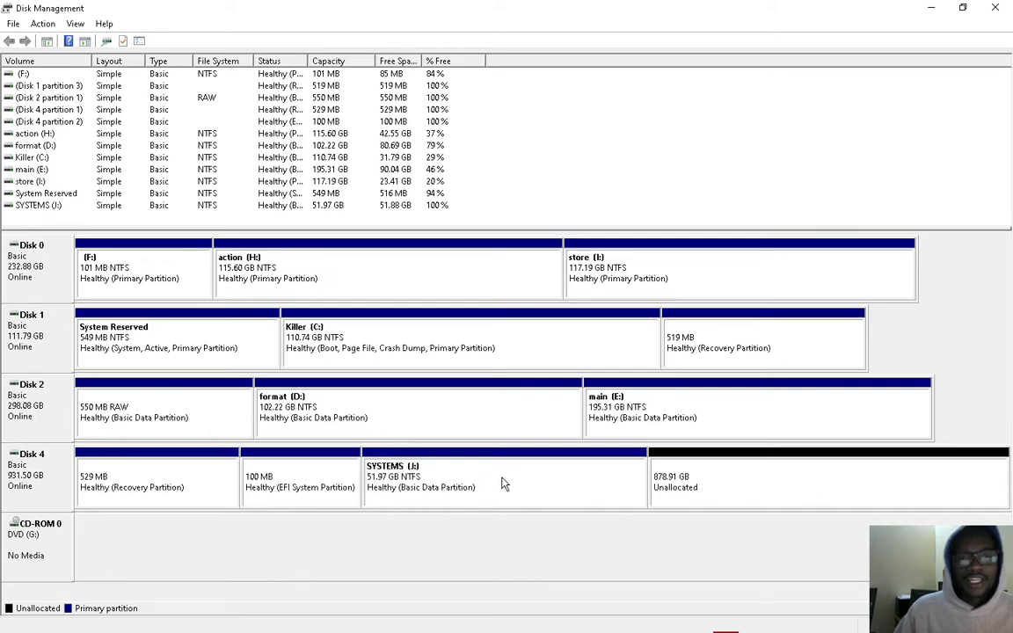
Create an NTFS simple volume from all 900000 MB of Disk 4's remaining unallocated space, keeping the default letter and label, and close its folder window
right_click(758, 485)
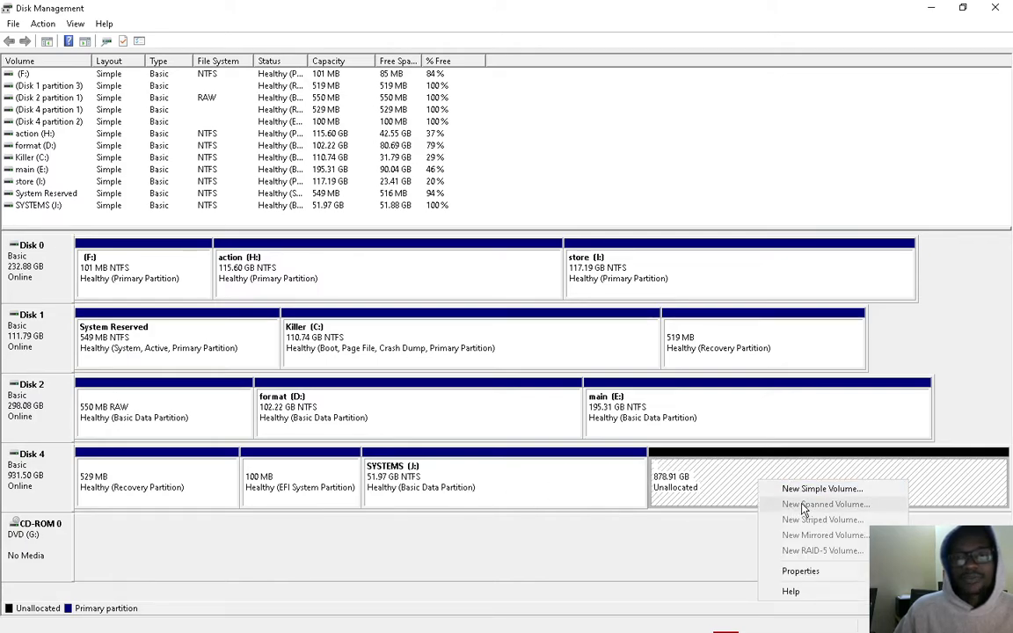
click(804, 498)
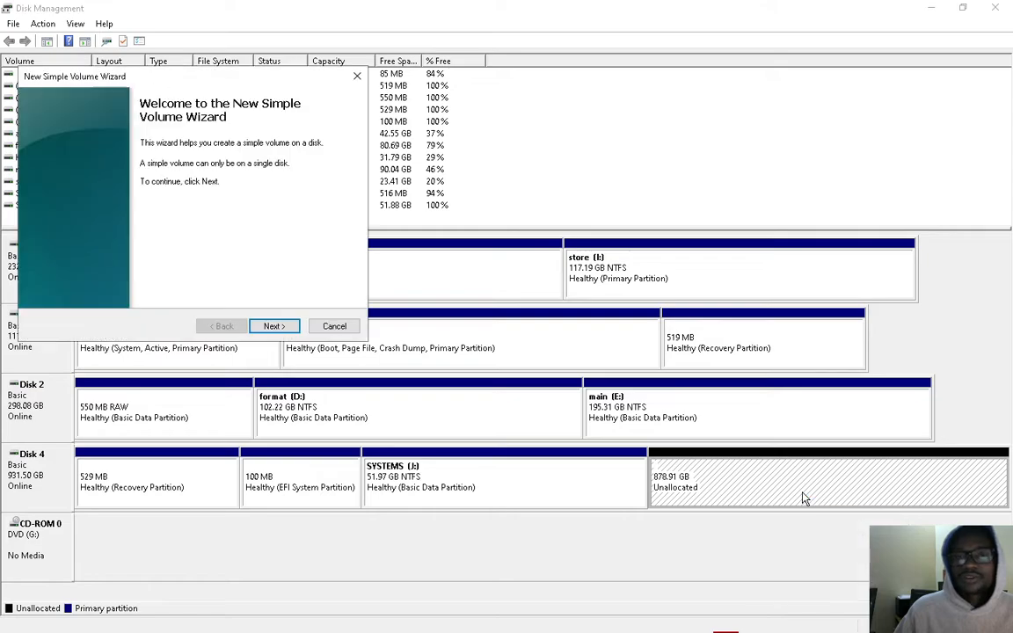
click(286, 331)
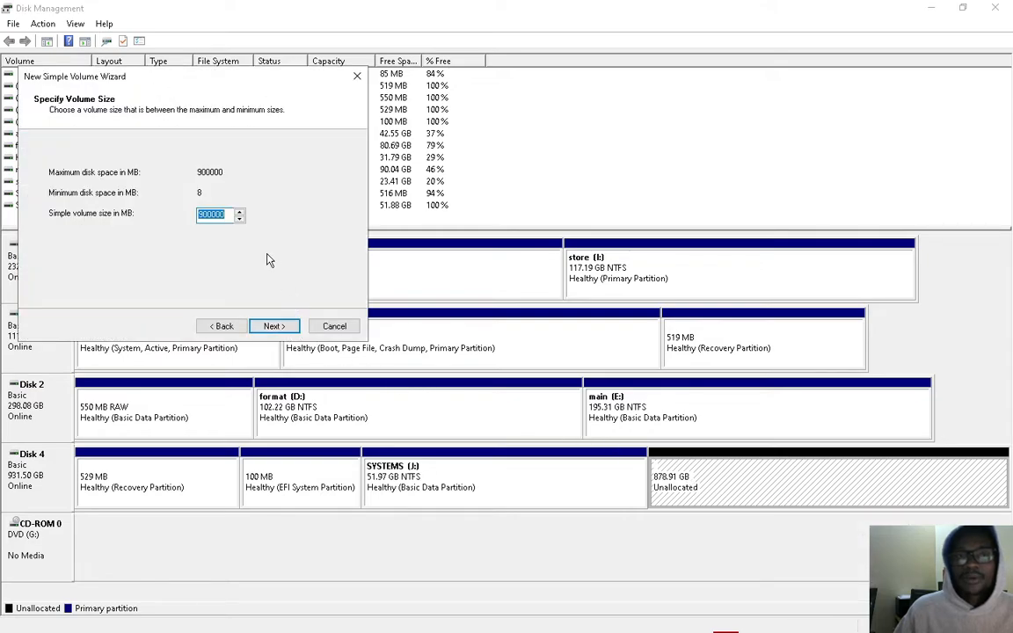
click(283, 328)
click(283, 328)
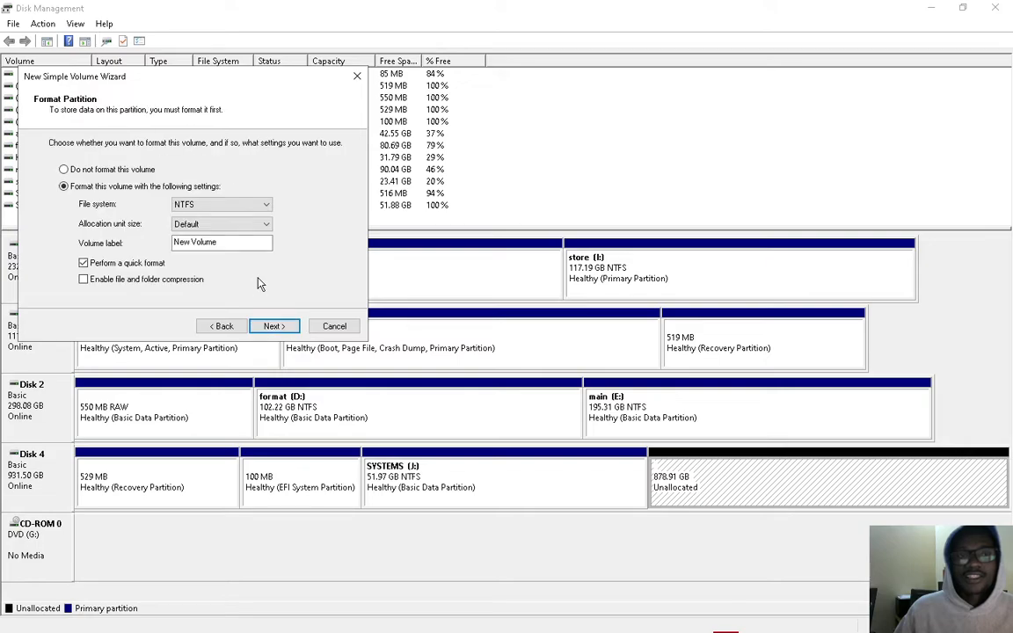
click(273, 326)
click(275, 326)
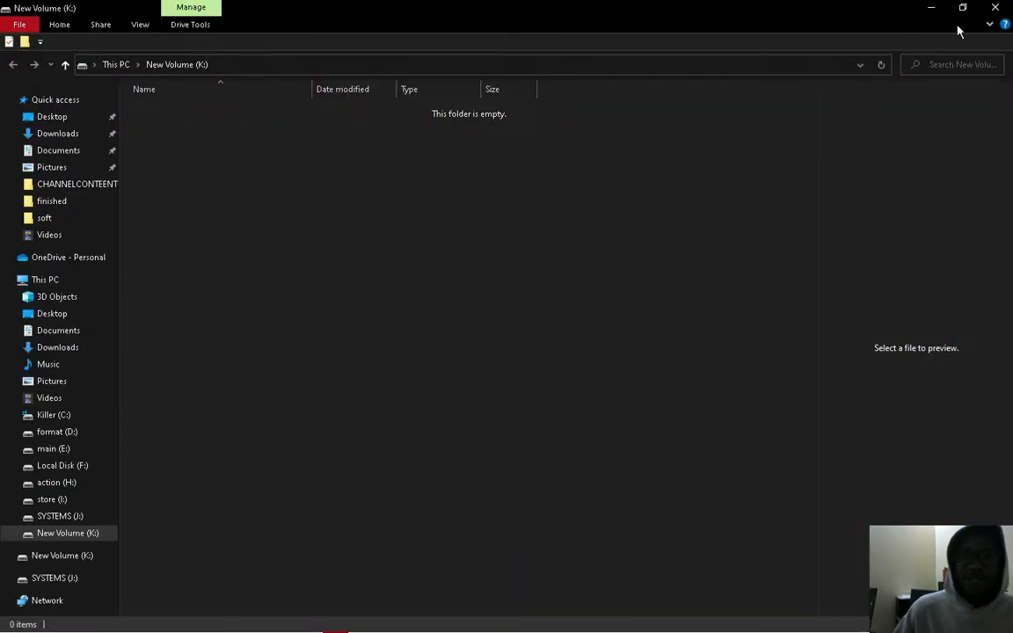
click(994, 7)
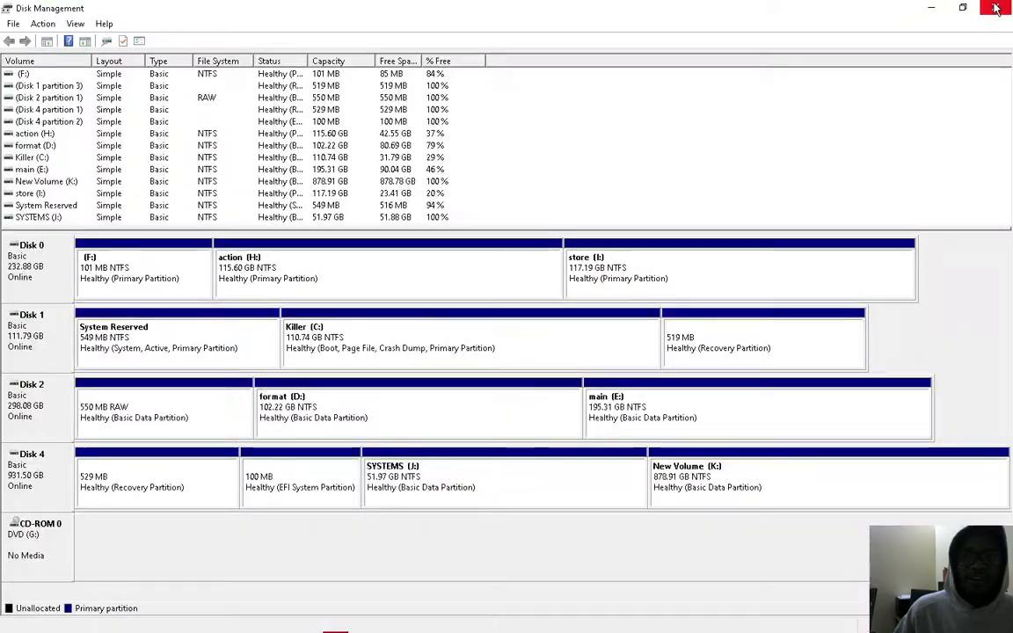
Shrink the format (D:) volume on Disk 2 by 2574 MB
click(430, 410)
right_click(493, 402)
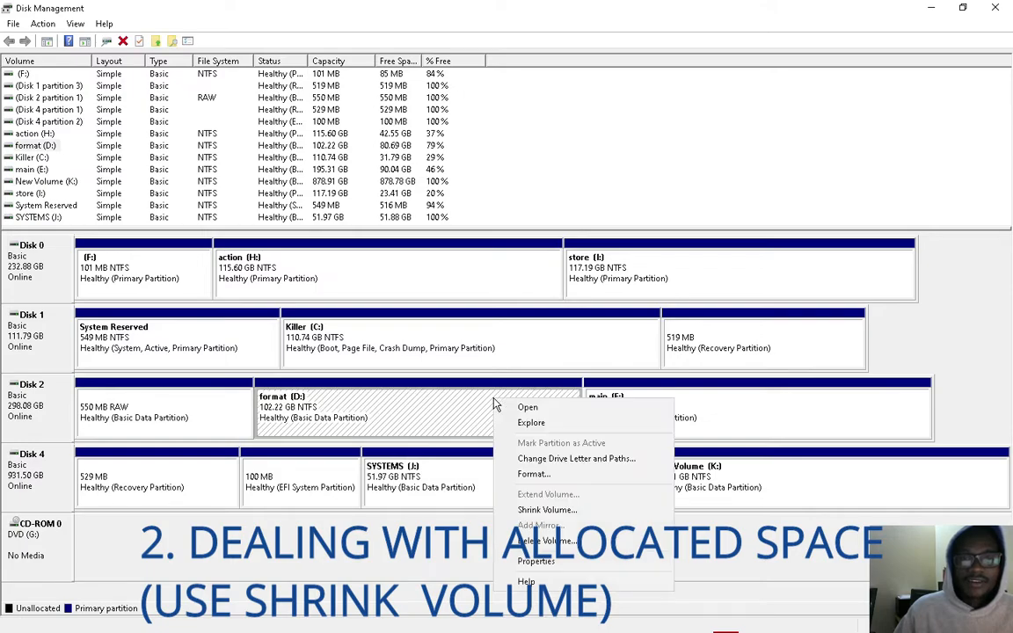
click(540, 512)
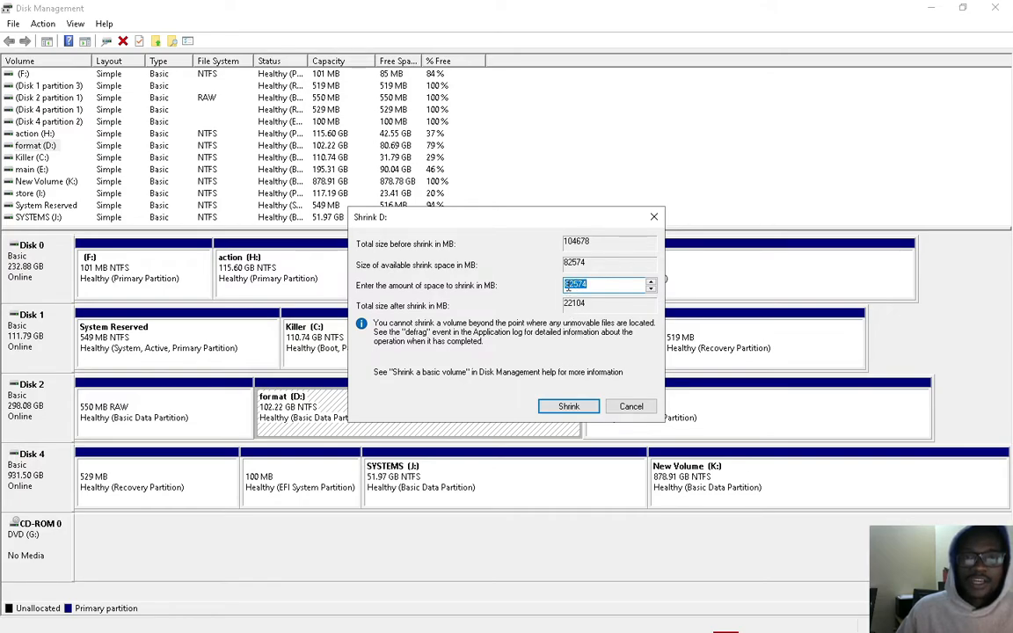
click(571, 285)
key(BackSpace)
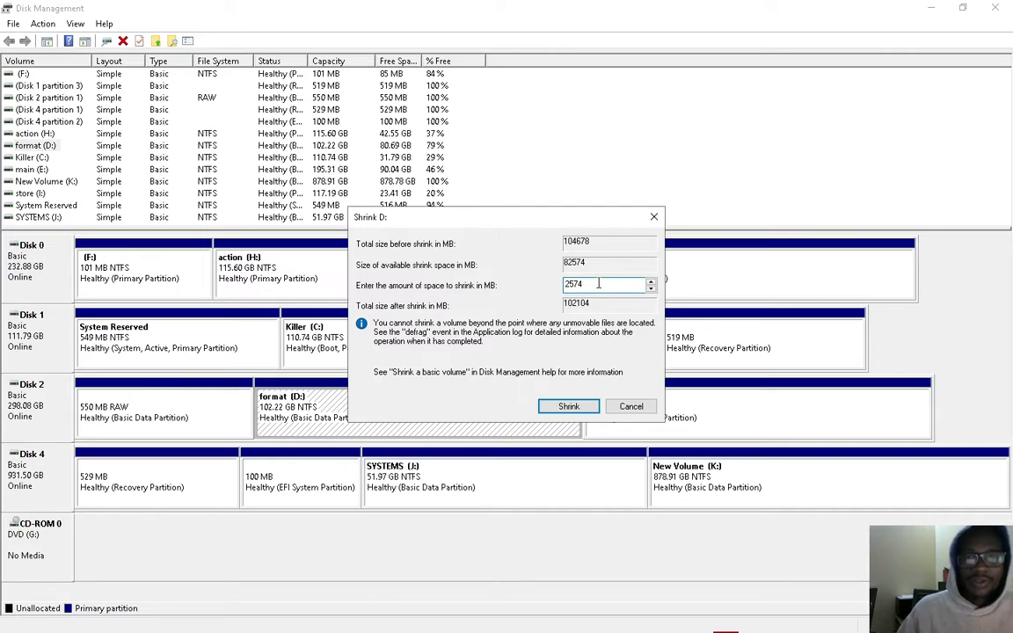
click(567, 408)
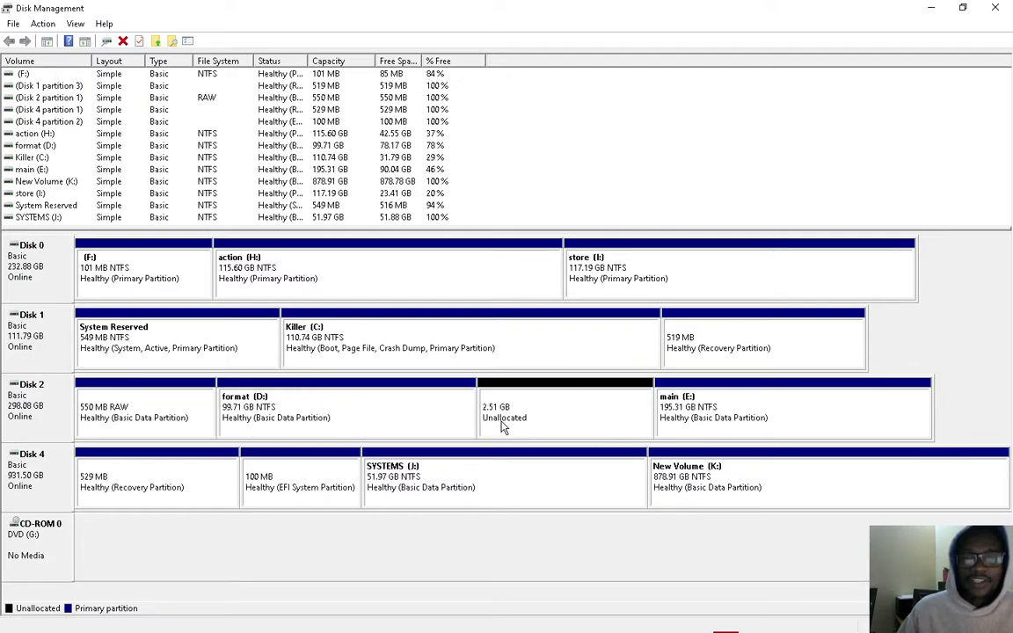
Create a simple volume from the full 2573 MB unallocated on Disk 2, with drive letter L, NTFS and the label New Volume
click(563, 414)
right_click(565, 414)
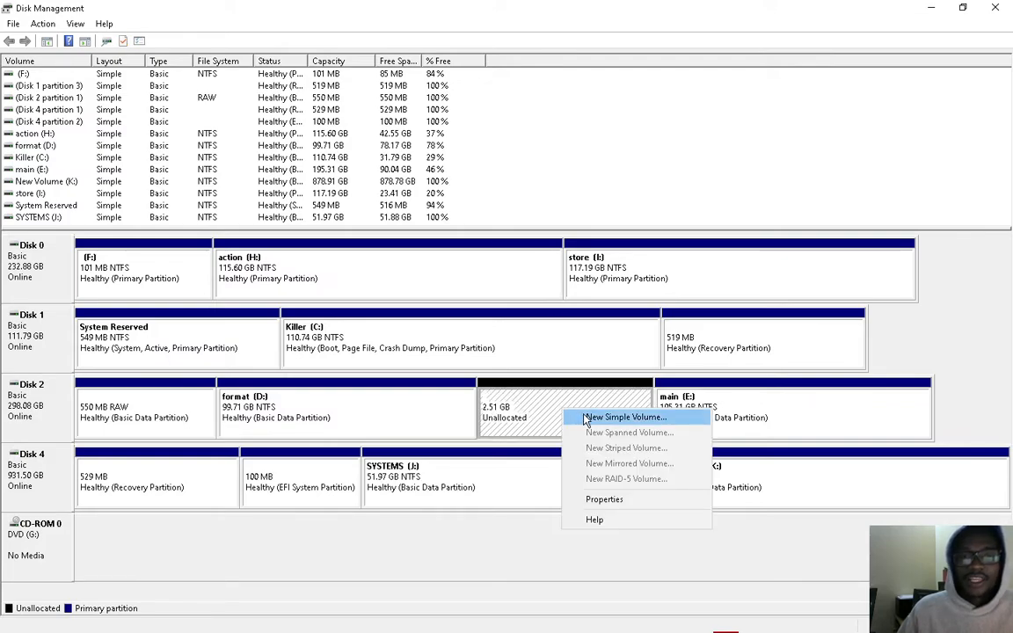
click(582, 416)
click(272, 325)
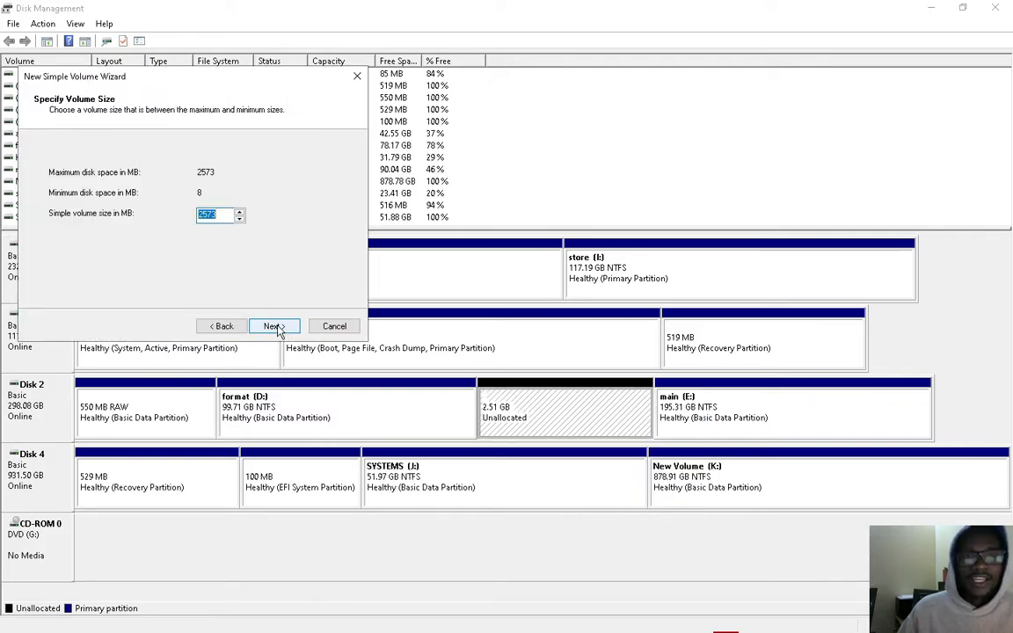
click(267, 326)
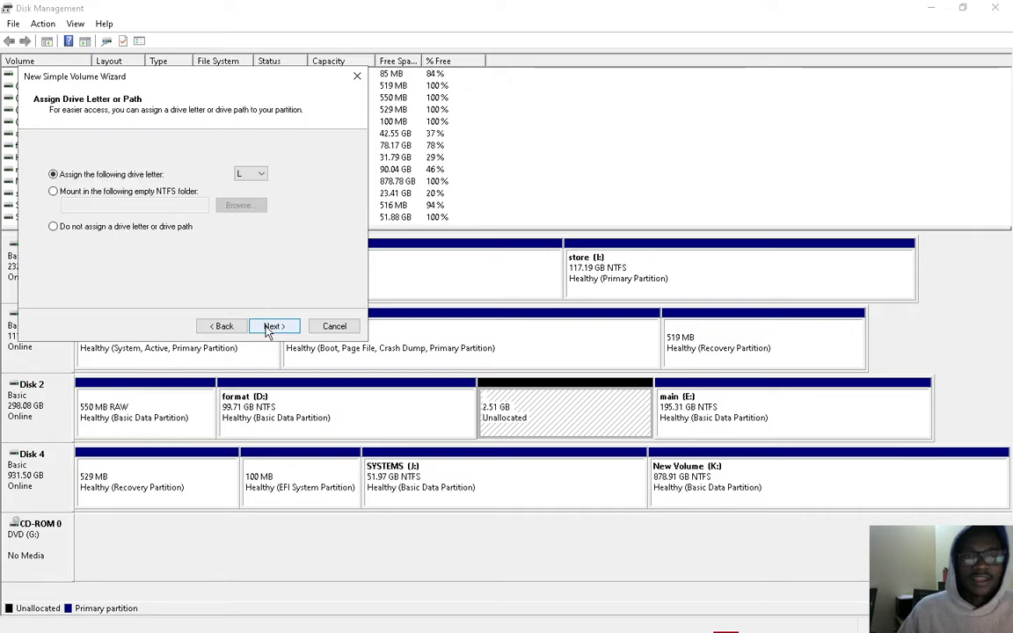
click(272, 326)
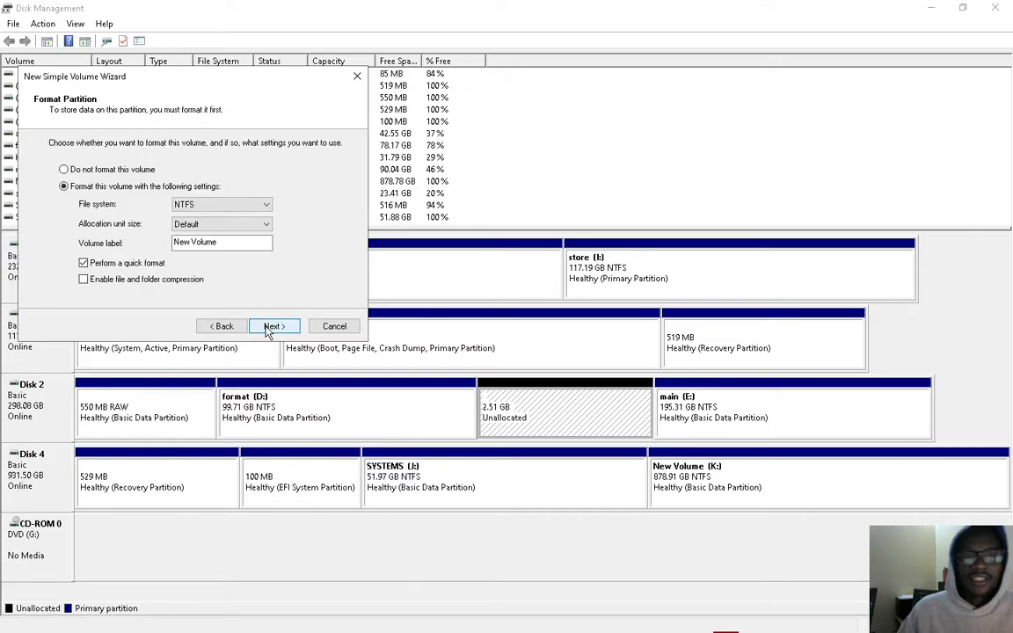
click(268, 328)
click(272, 326)
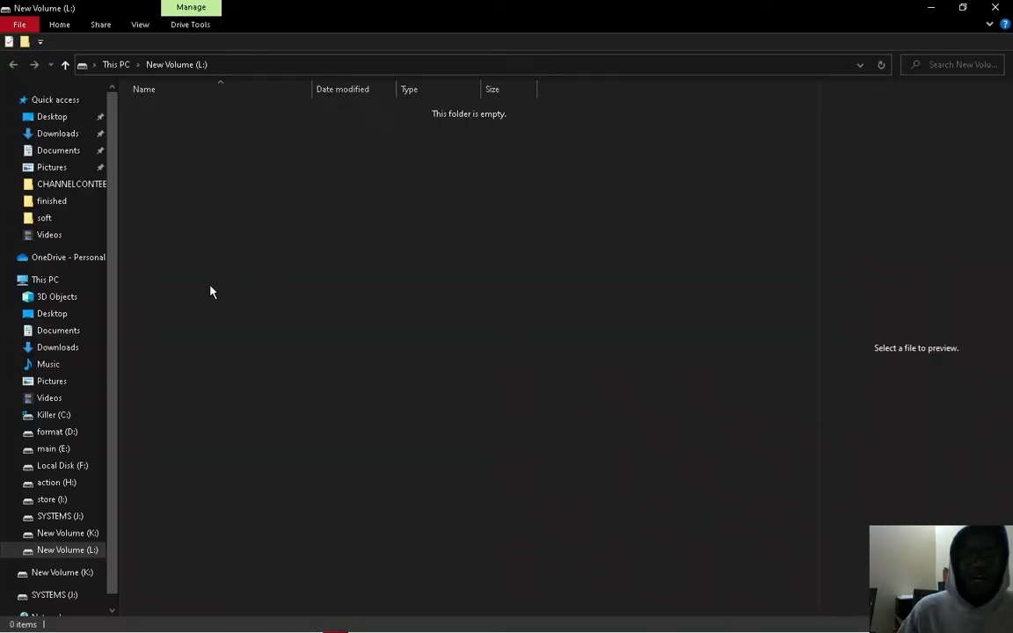
Review all drives in This PC, return to Disk Management and select the Killer (C:) partition on Disk 1
click(48, 286)
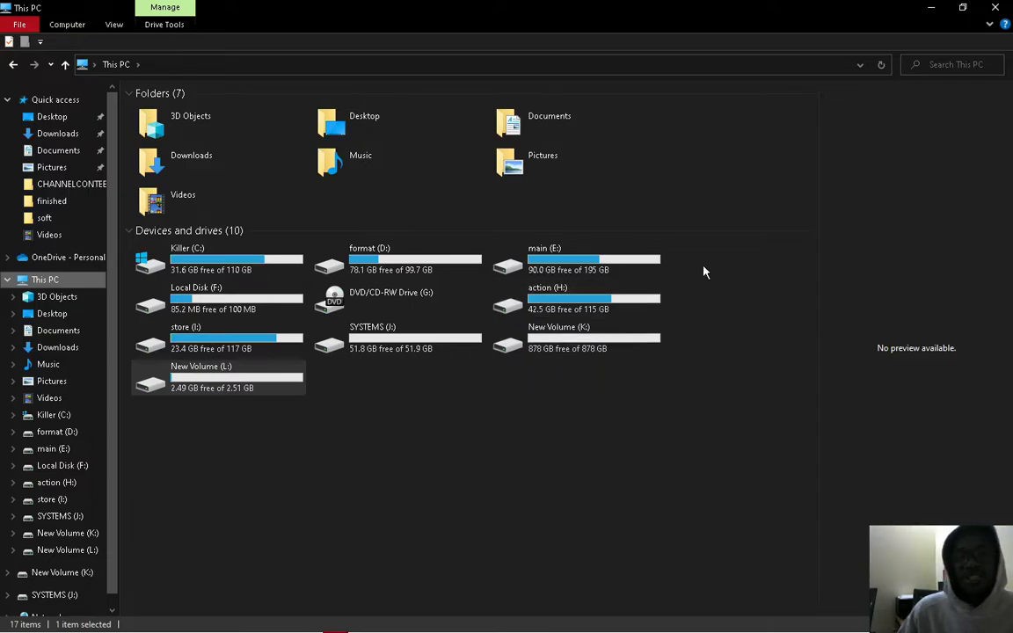
click(931, 7)
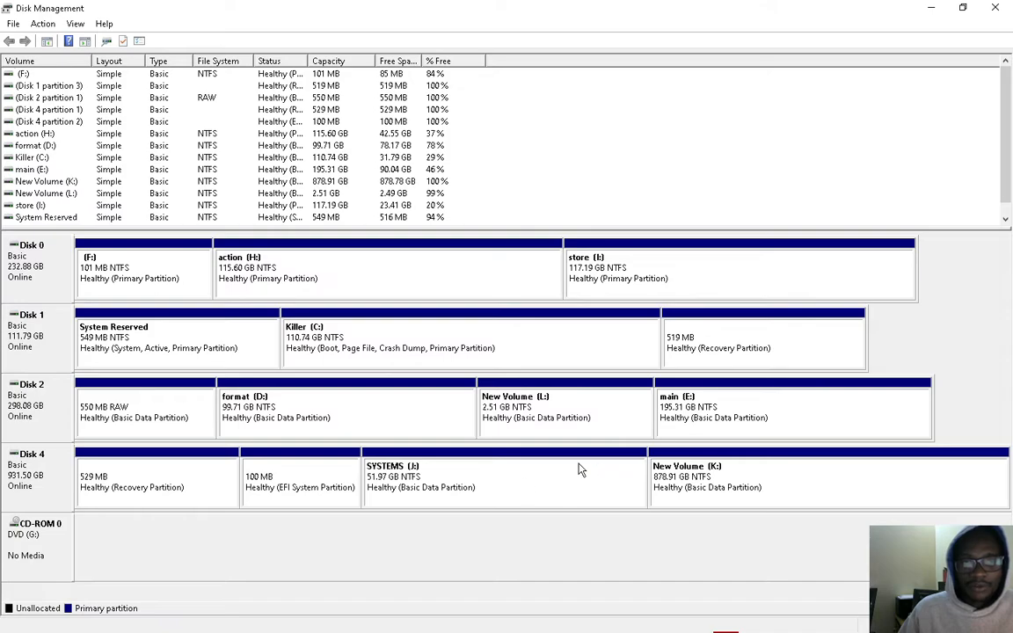
click(566, 337)
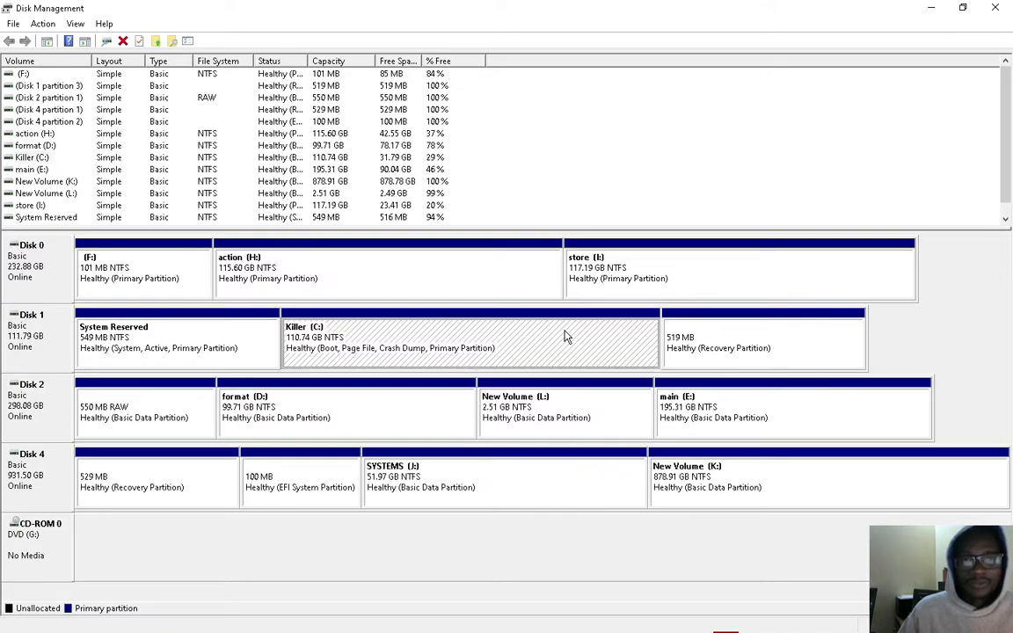
Check how much space the Killer (C:) volume on Disk 1 can be shrunk by, and close the dialog without shrinking
right_click(565, 337)
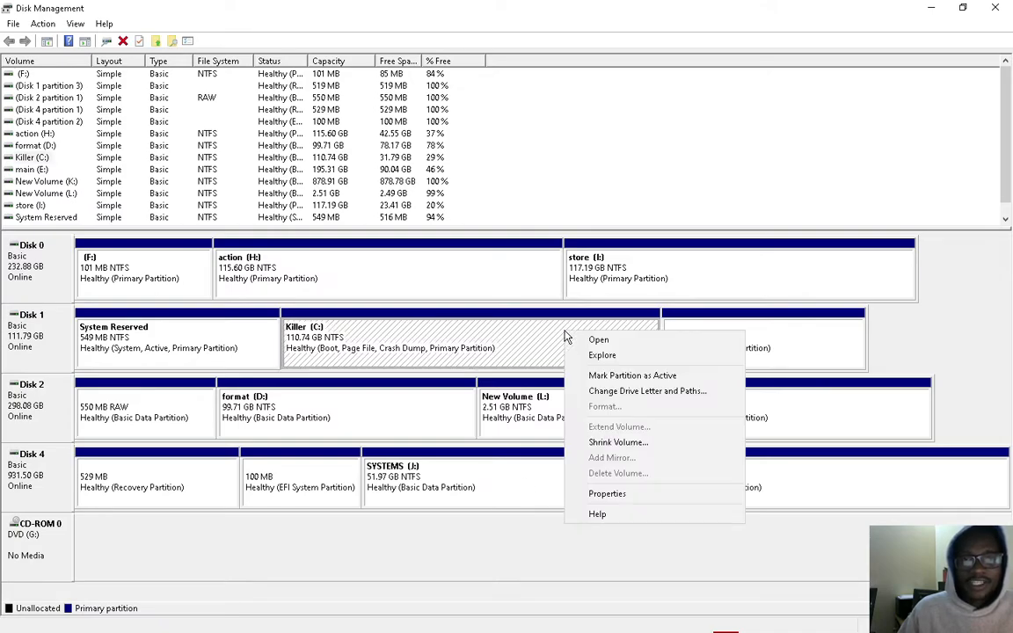
click(609, 444)
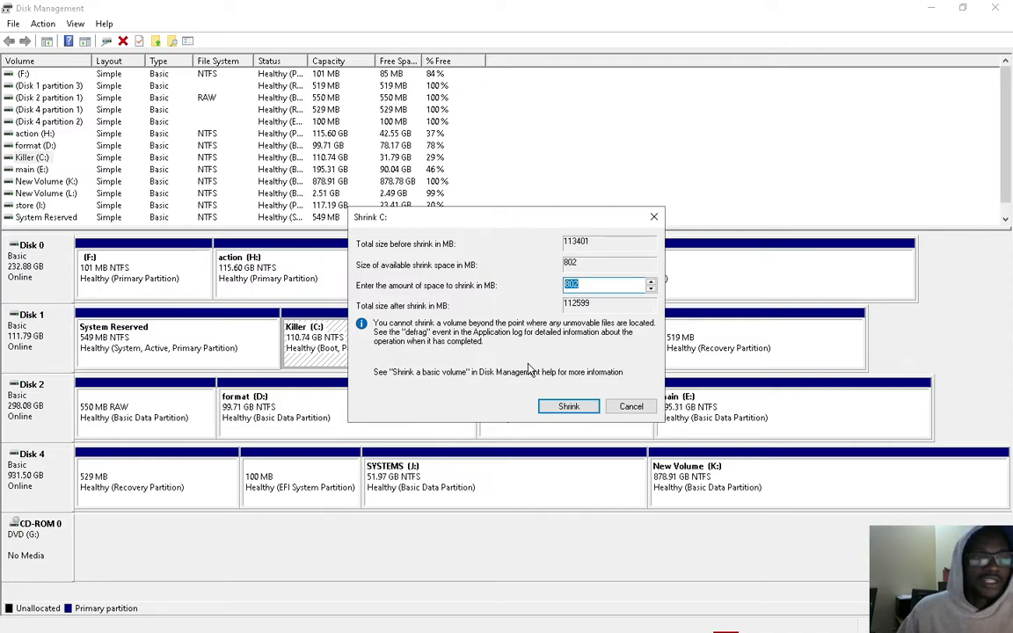
click(653, 216)
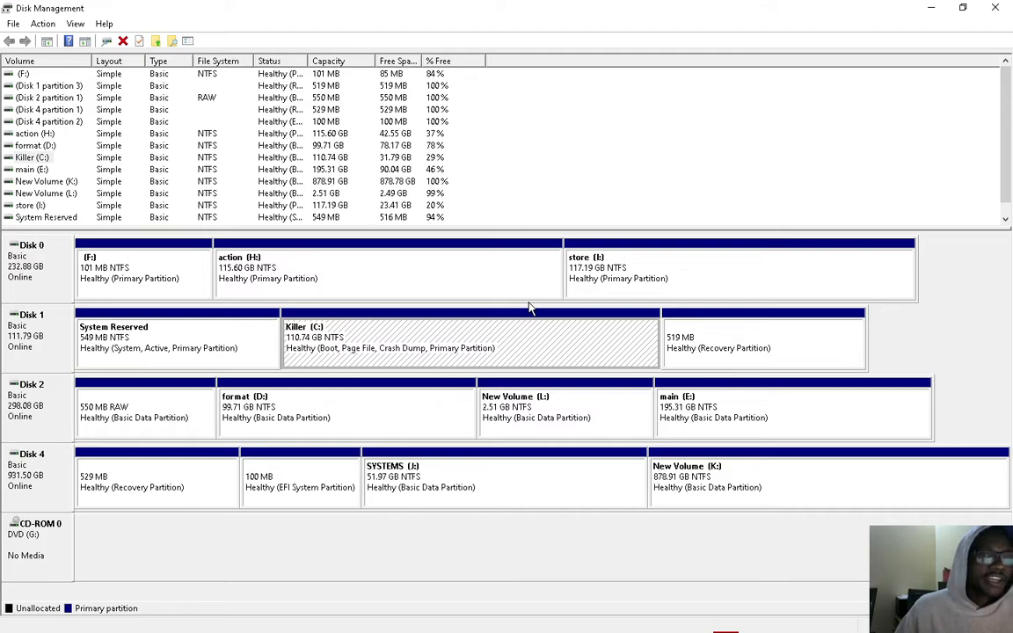
Delete the SYSTEMS (J:) volume on Disk 4 and confirm the deletion
click(273, 491)
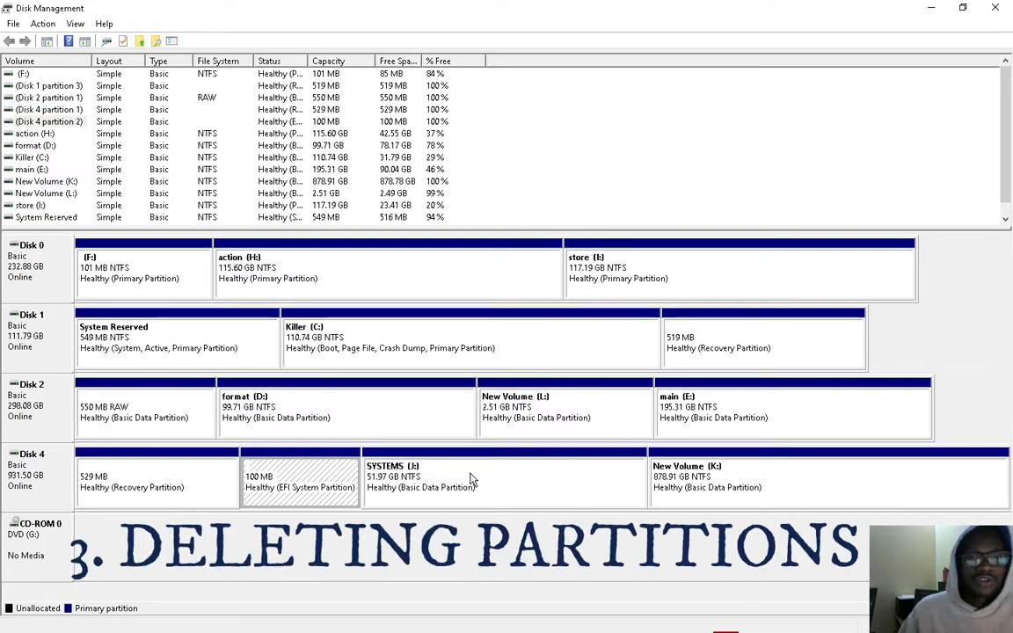
right_click(535, 479)
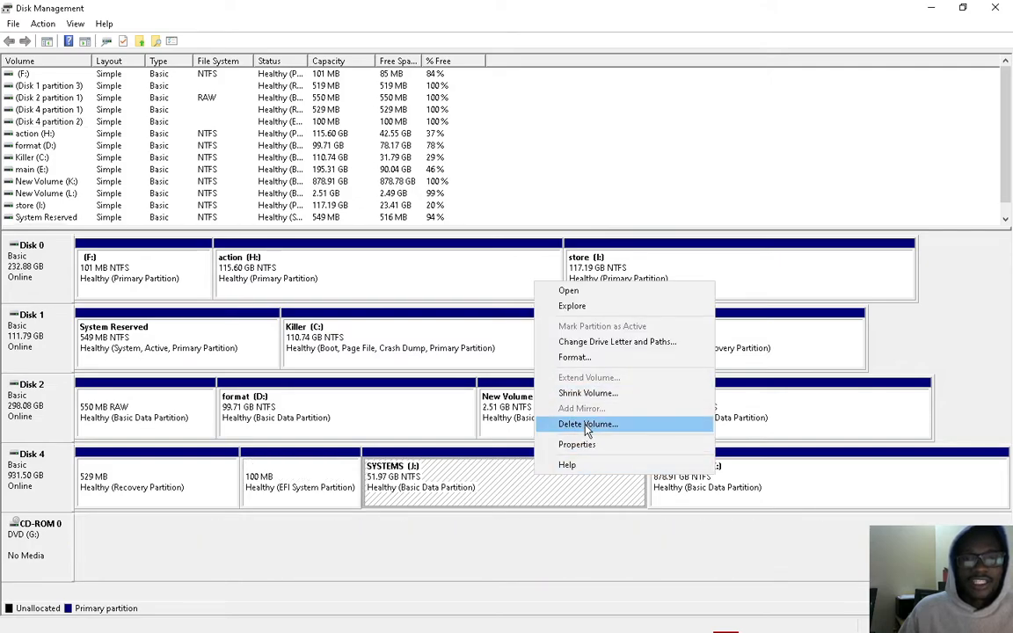
click(580, 424)
click(561, 374)
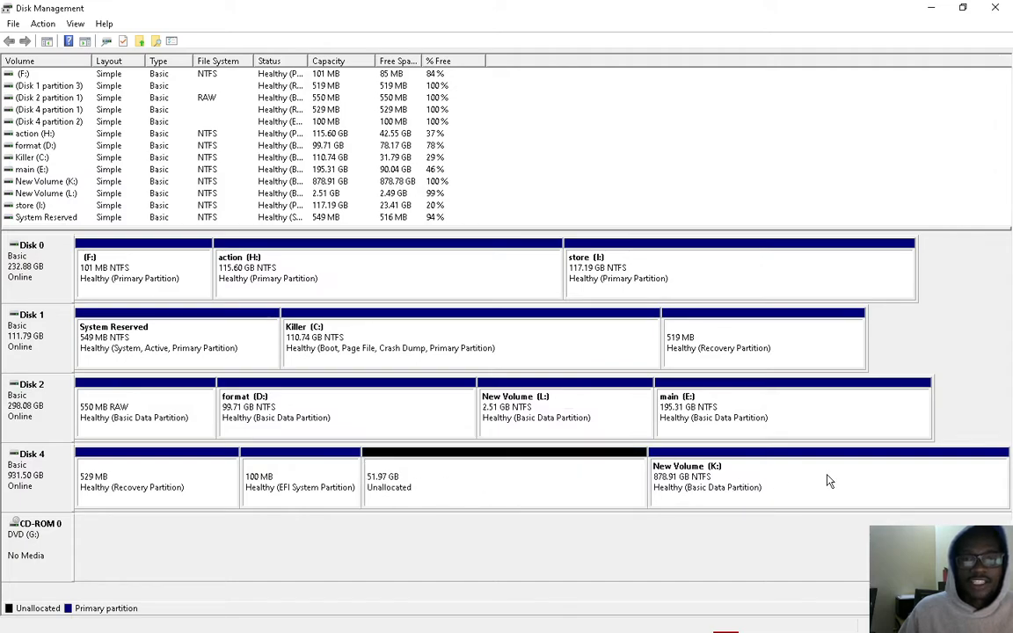
Delete the New Volume (K:) partition on Disk 4 and confirm the deletion
right_click(789, 482)
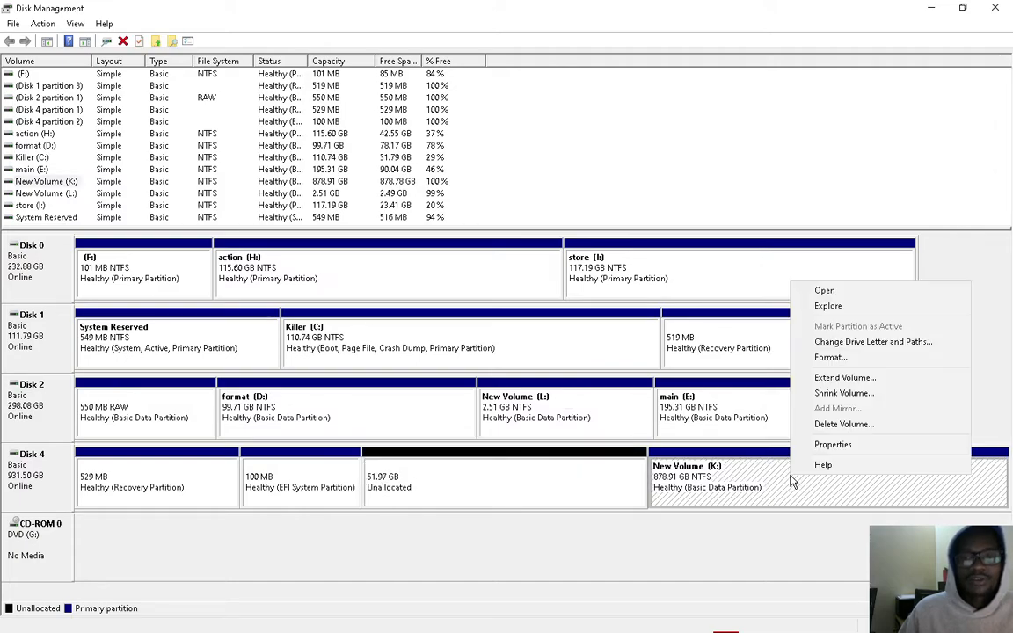
click(820, 424)
click(563, 374)
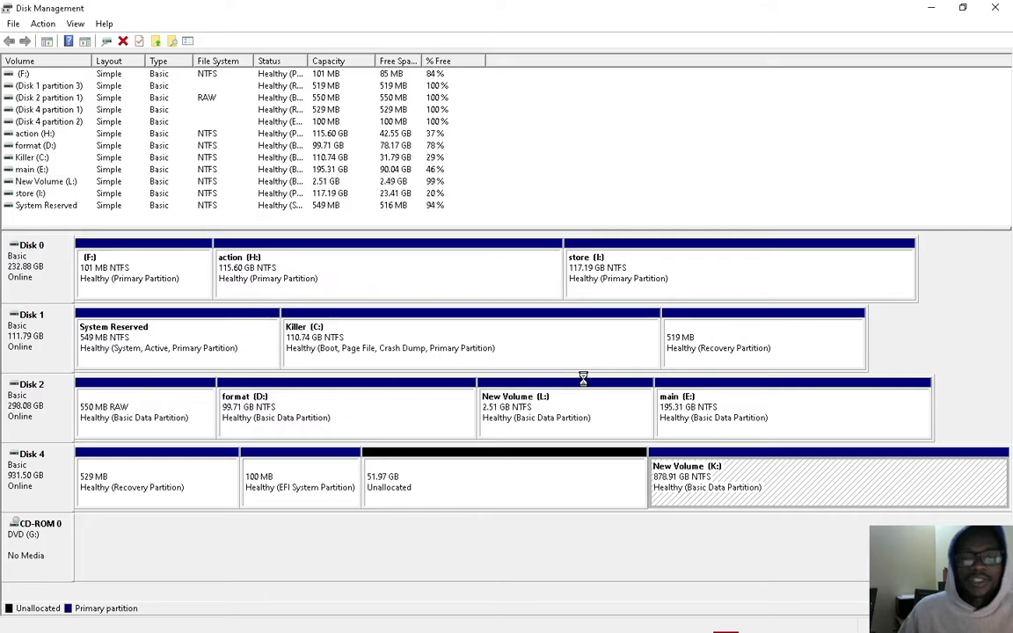